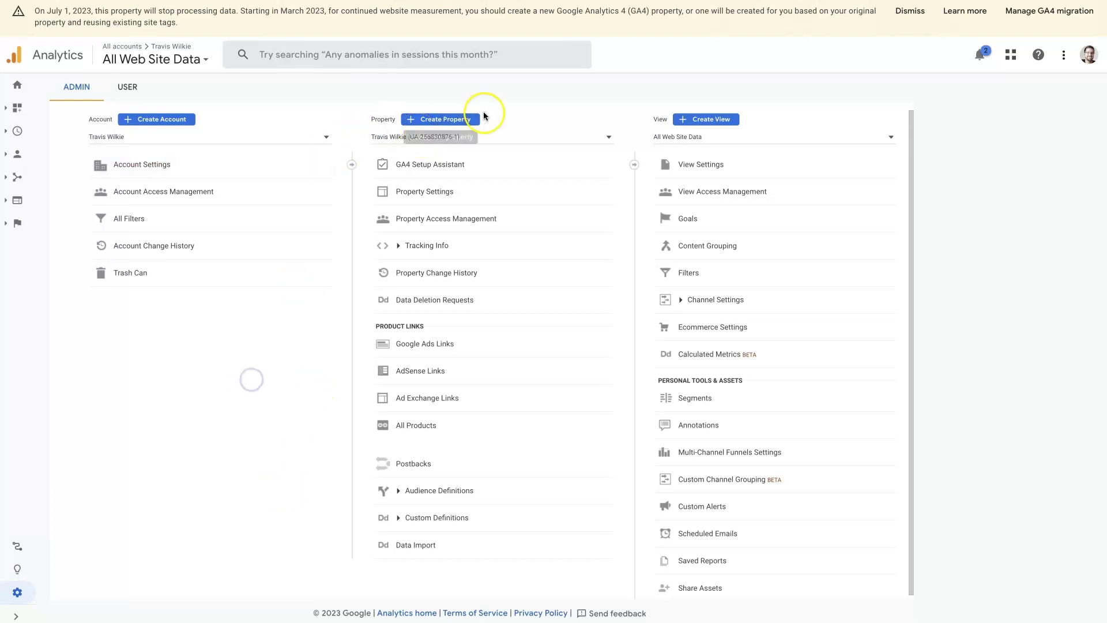
Start a new property and expand its advanced options to show the Universal Analytics shutdown warning.
click(464, 119)
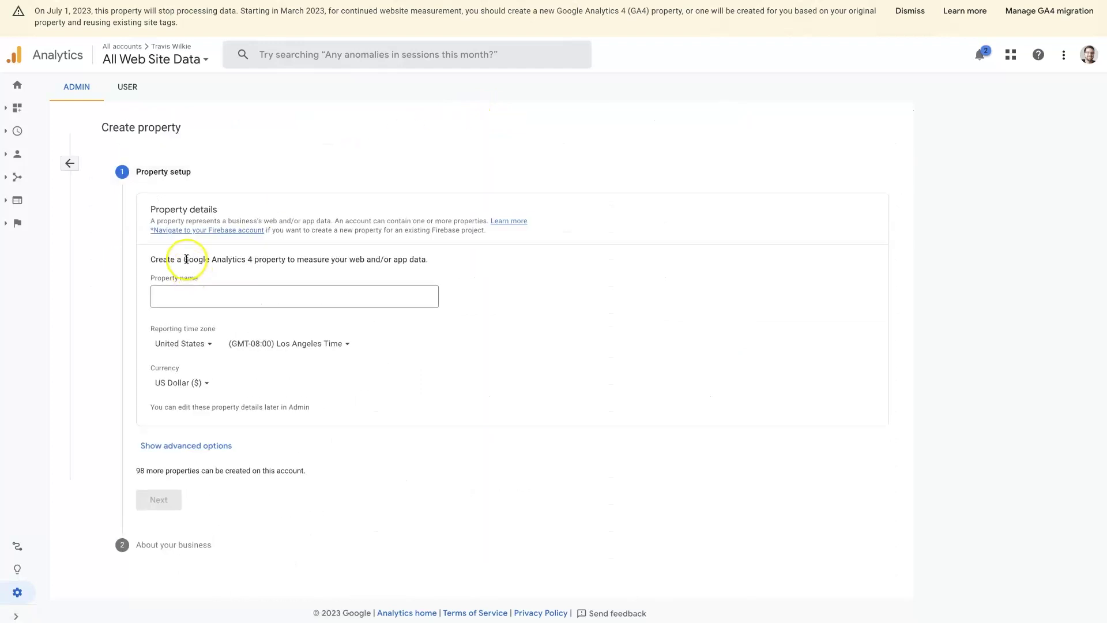
drag(182, 259, 285, 260)
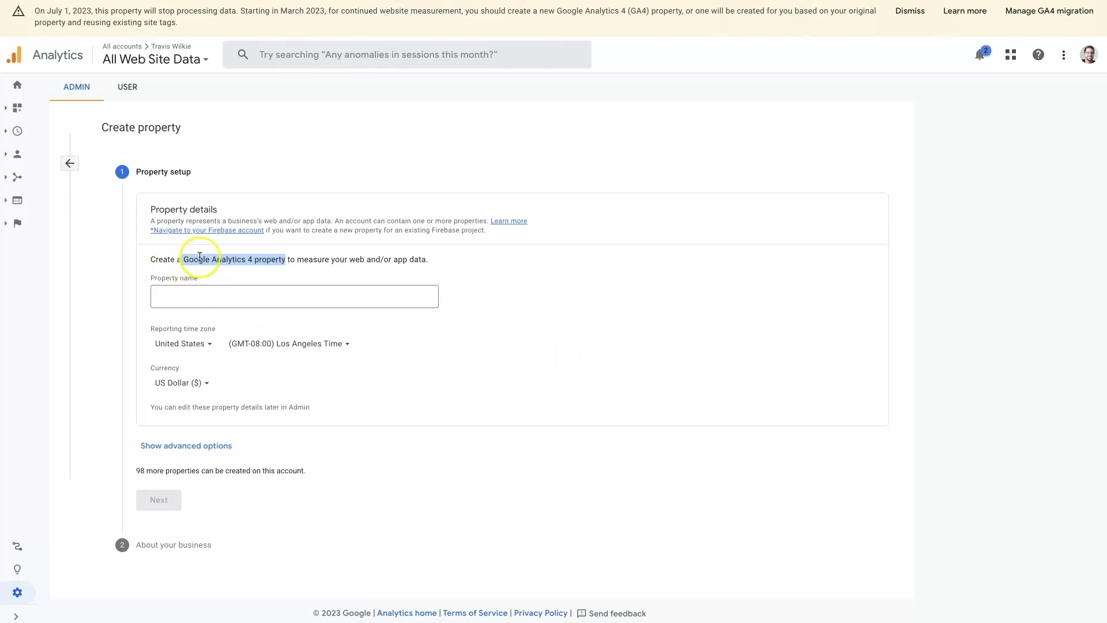
click(183, 259)
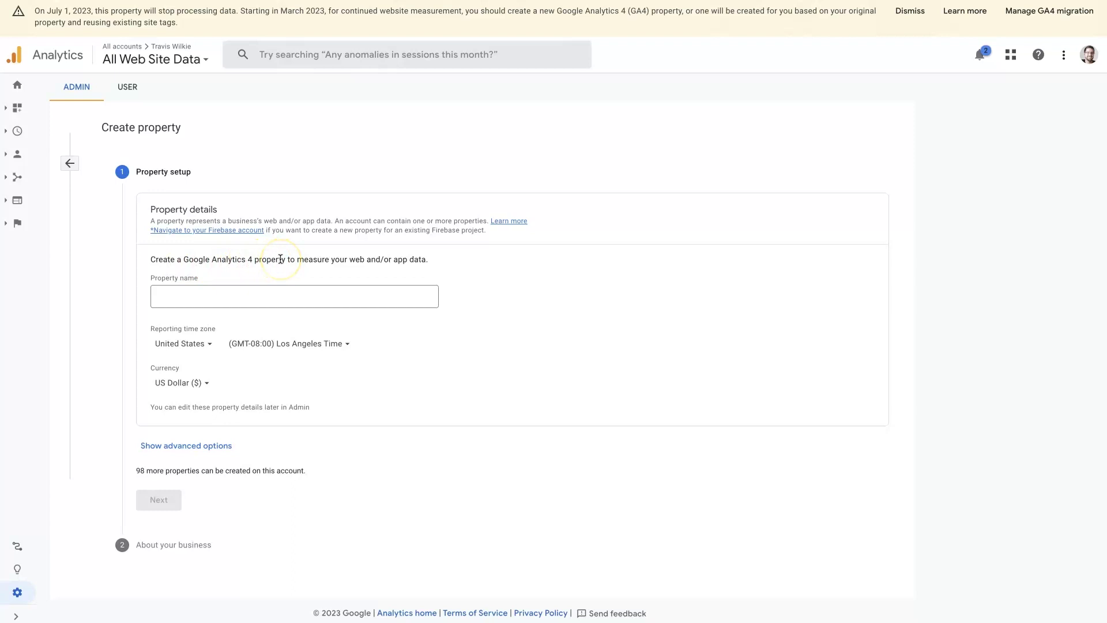
click(166, 446)
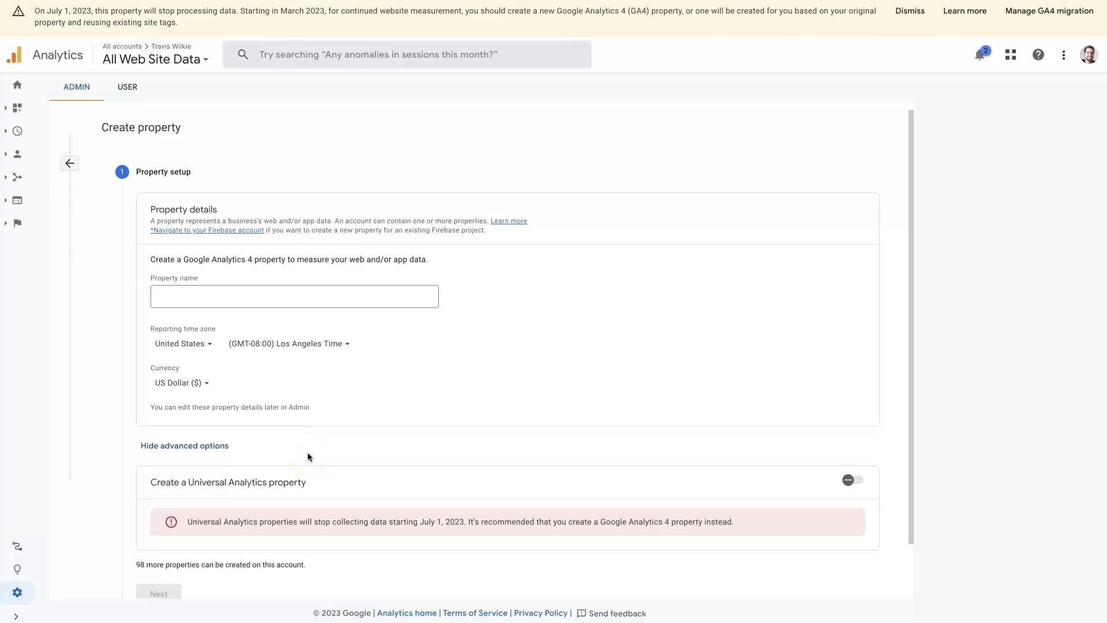
drag(183, 521, 266, 529)
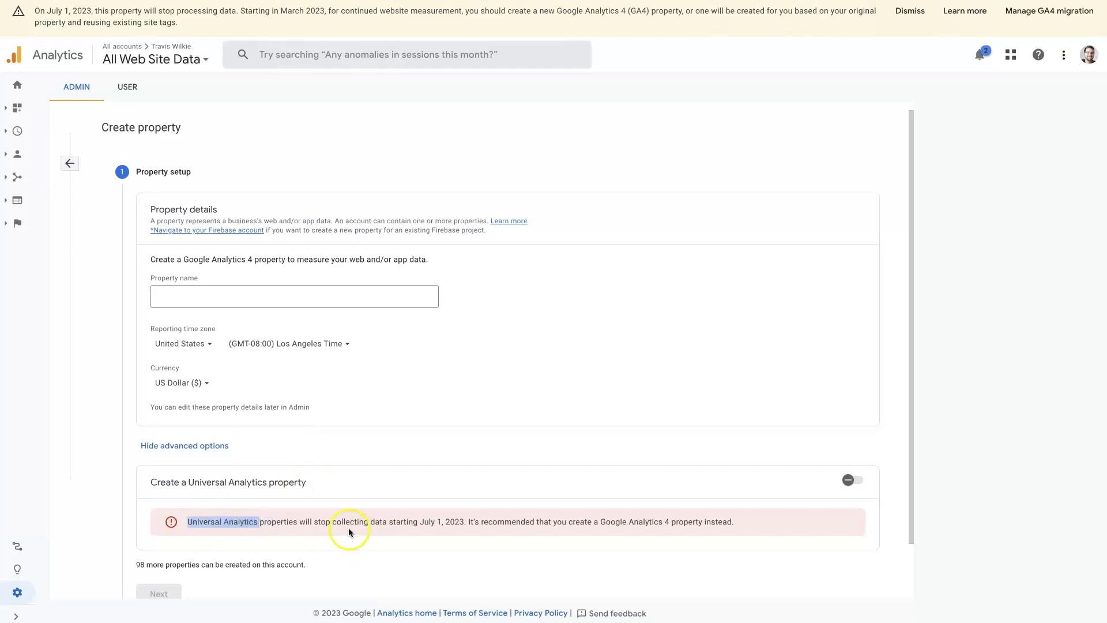
Switch the Universal Analytics property option on and off again, then hide the advanced options.
click(378, 452)
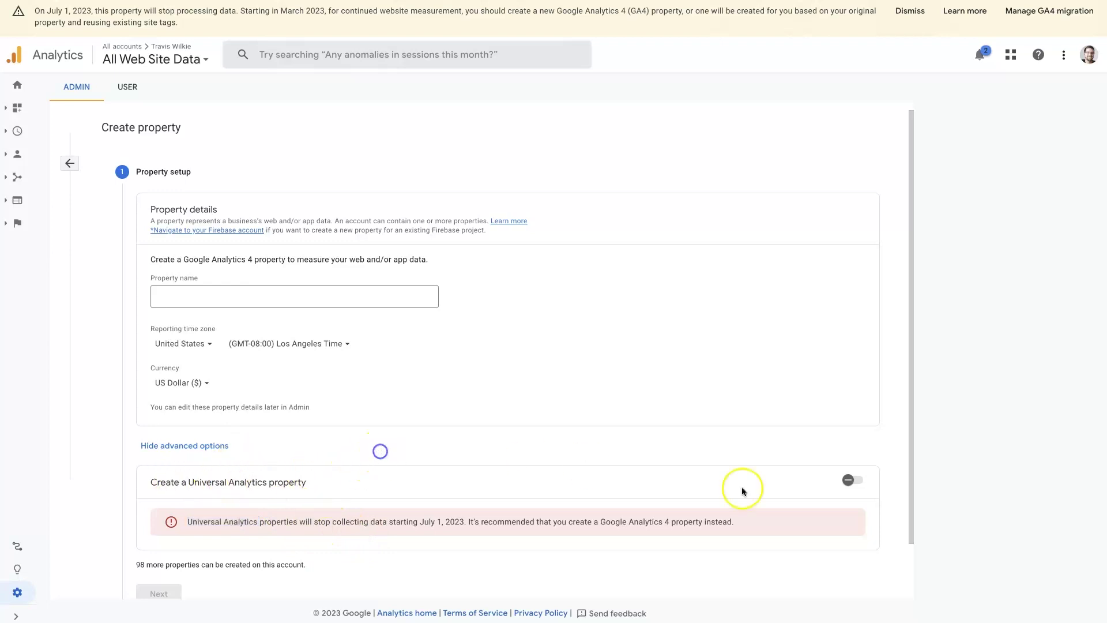
click(866, 486)
scroll(689, 473, down, 3)
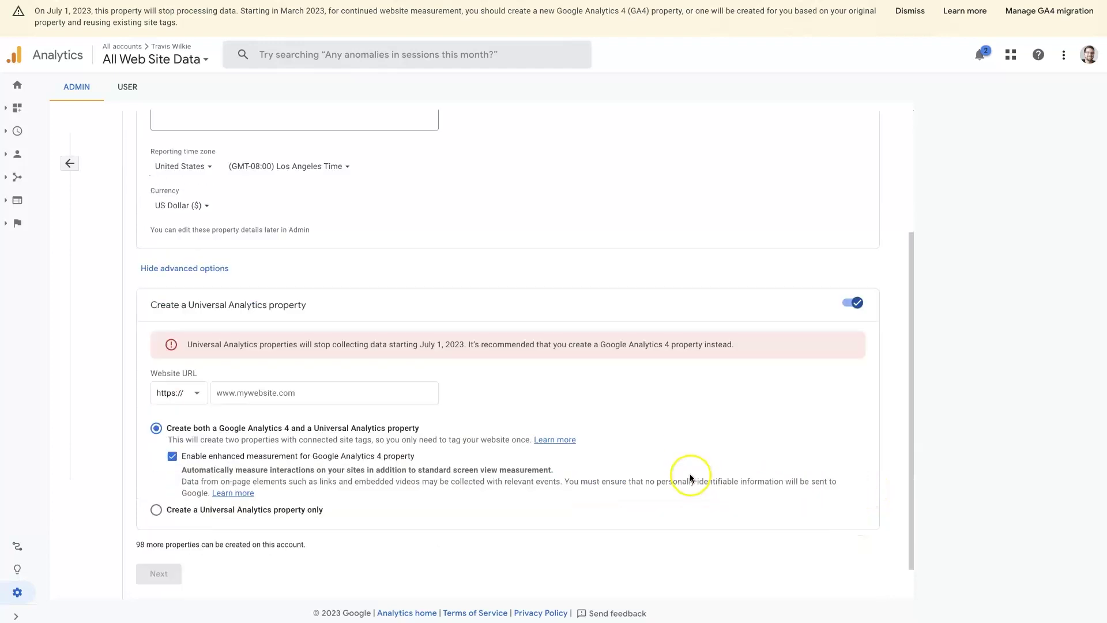
scroll(690, 478, up, 1)
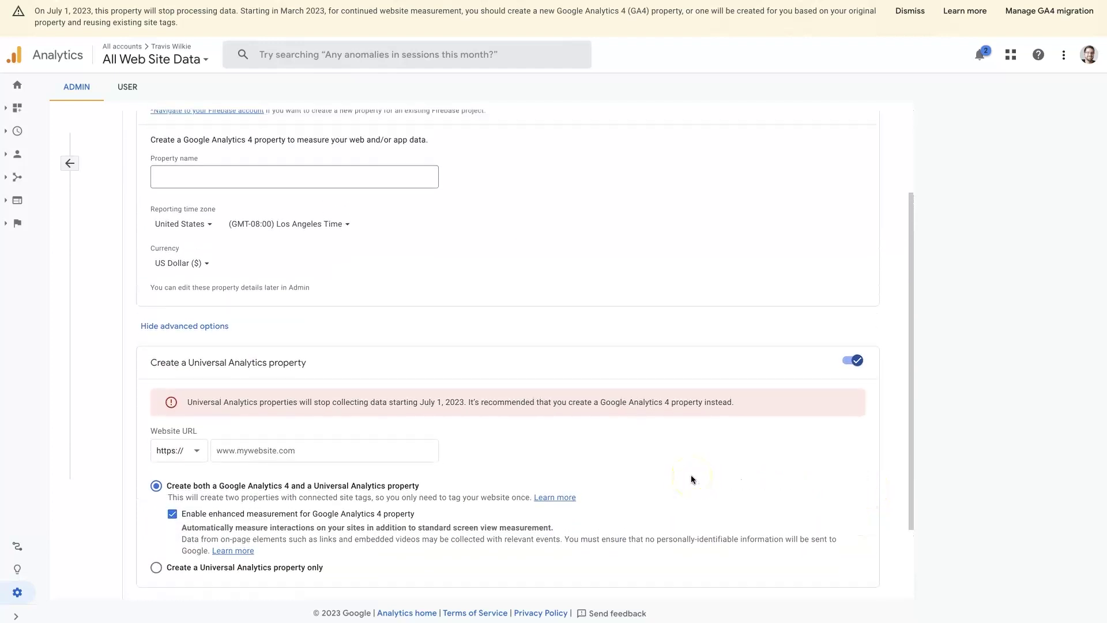
scroll(690, 479, up, 1)
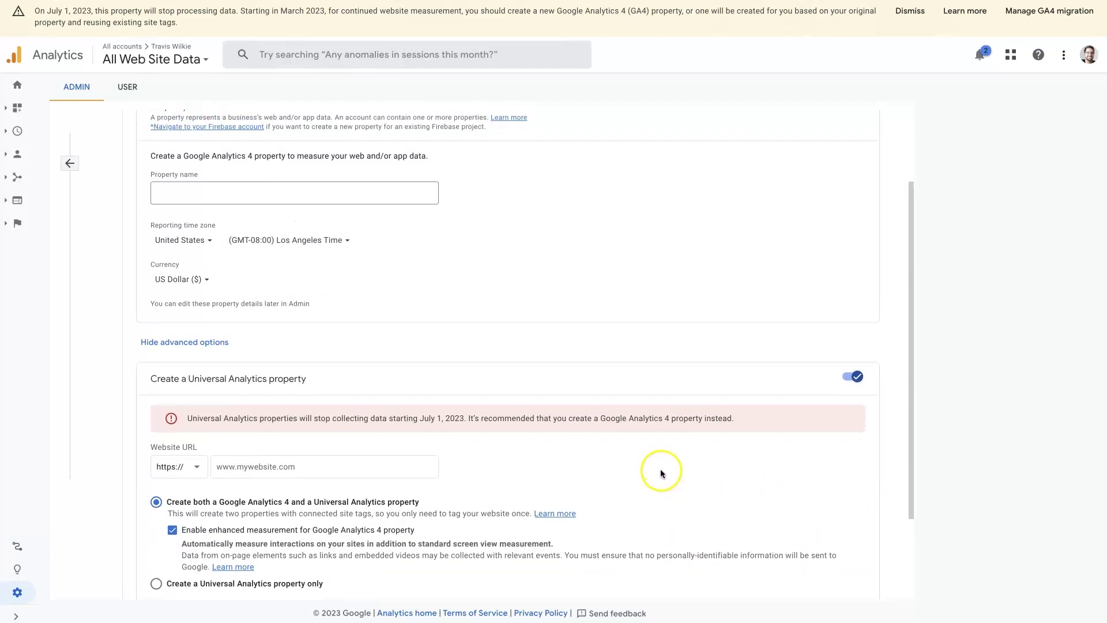
scroll(660, 471, up, 1)
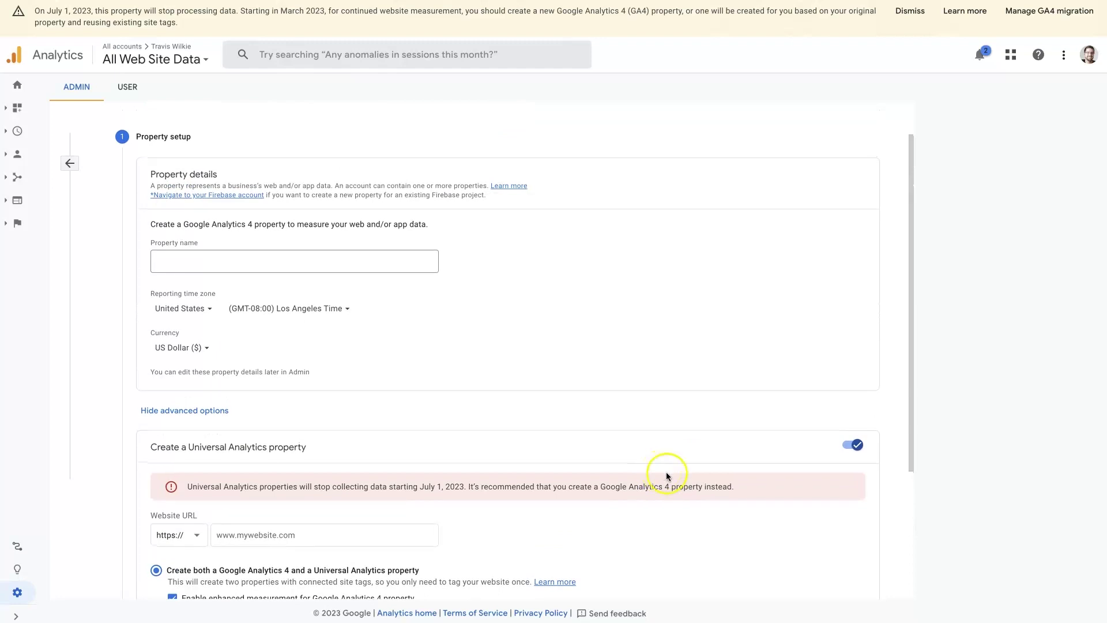
click(852, 447)
click(175, 410)
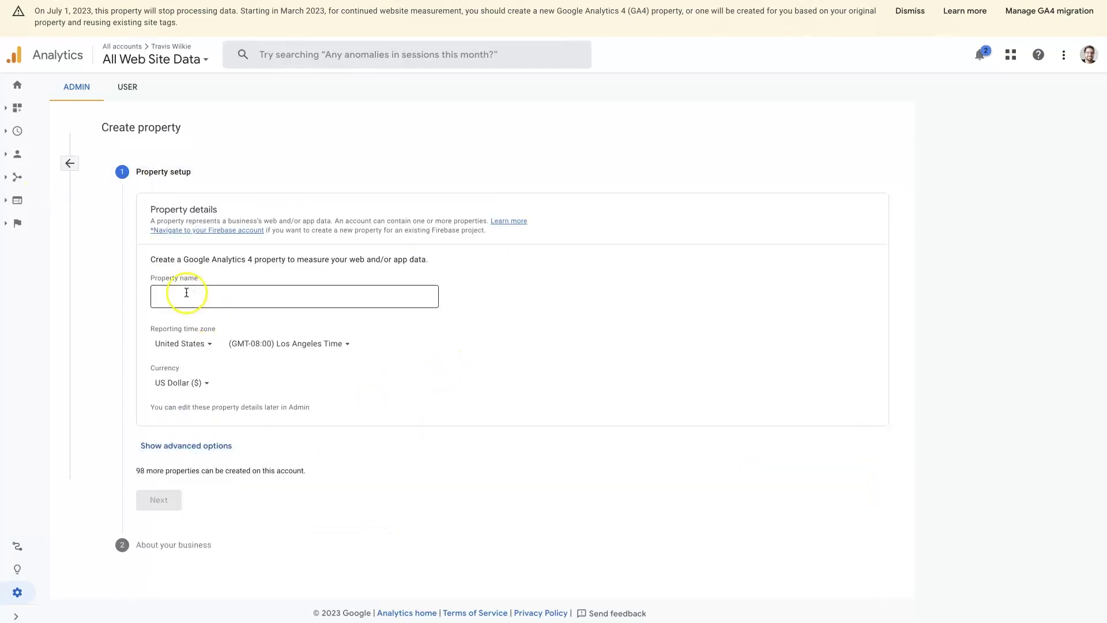
Name the property 'Test Account' and create it, keeping the default business details.
click(213, 293)
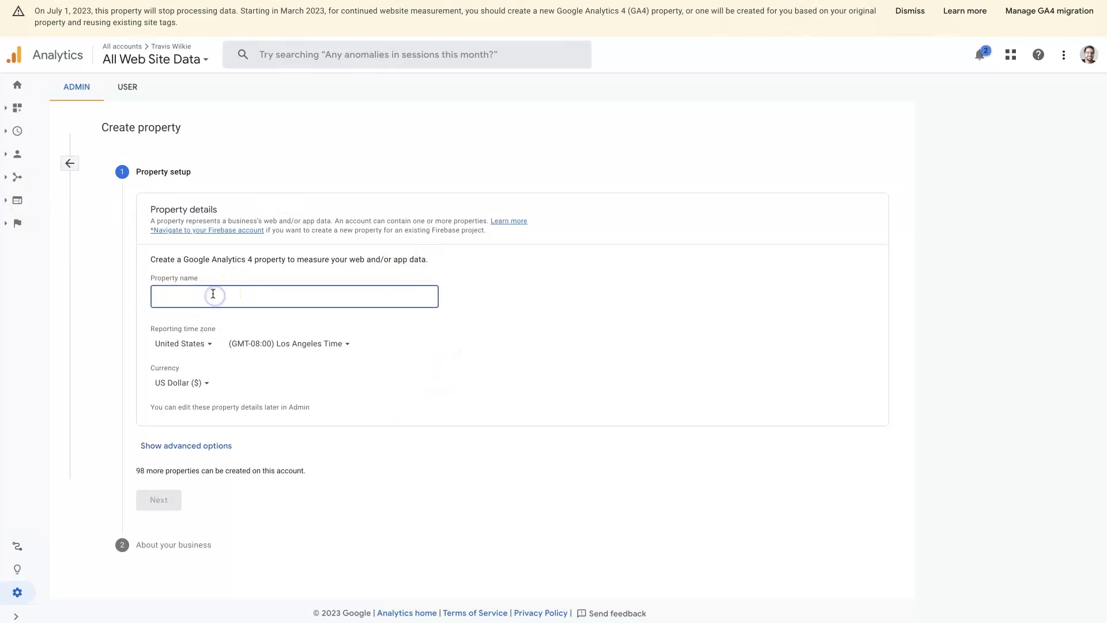
text(Test Account)
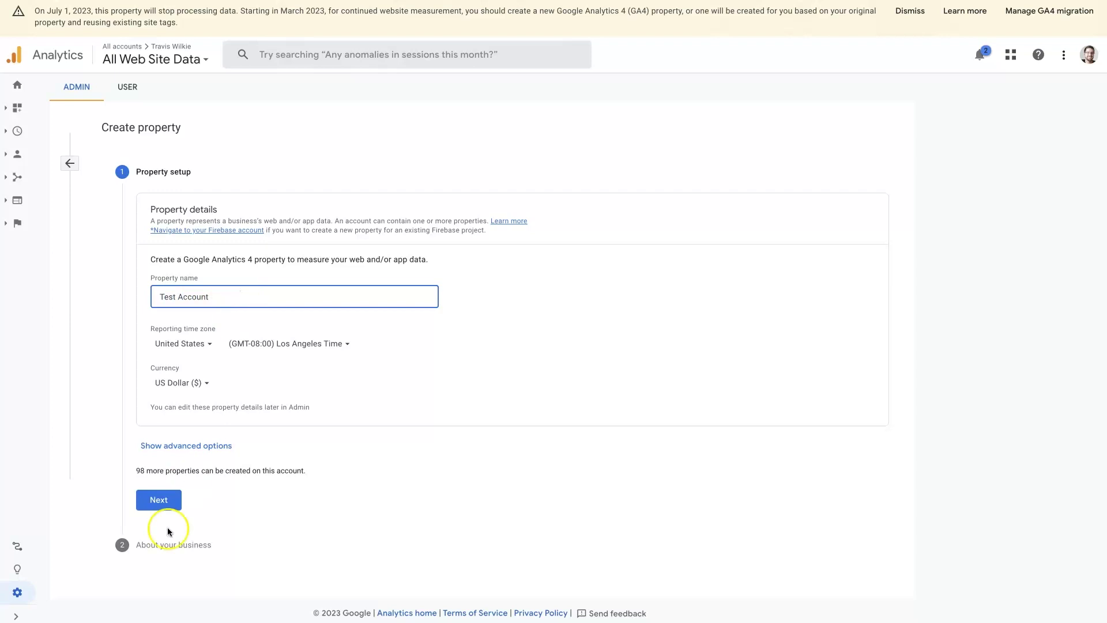
click(157, 500)
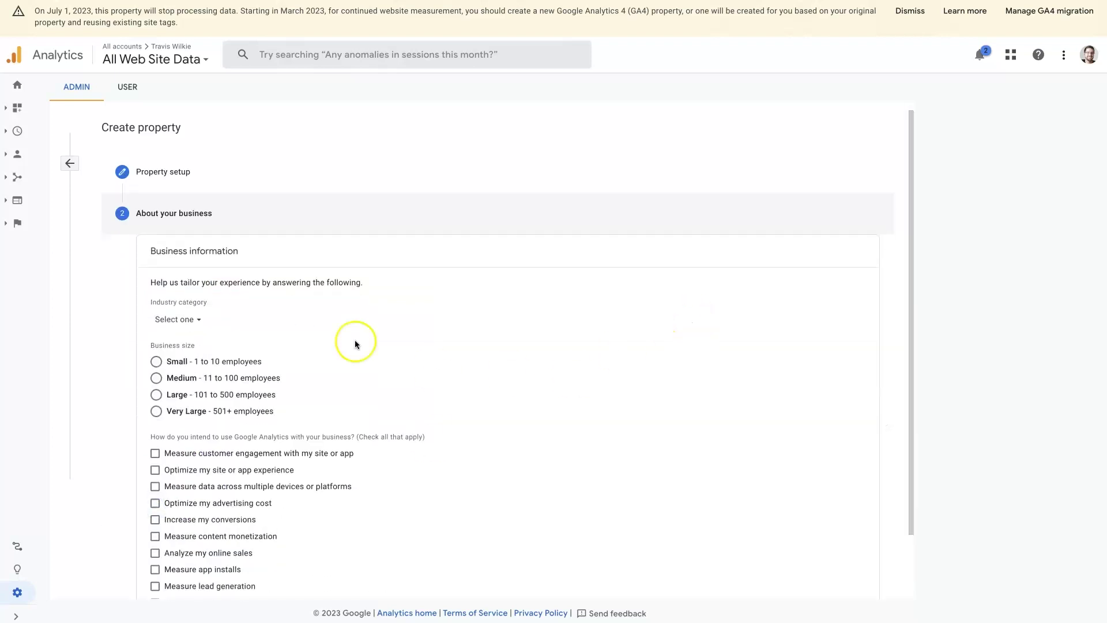
scroll(353, 341, down, 2)
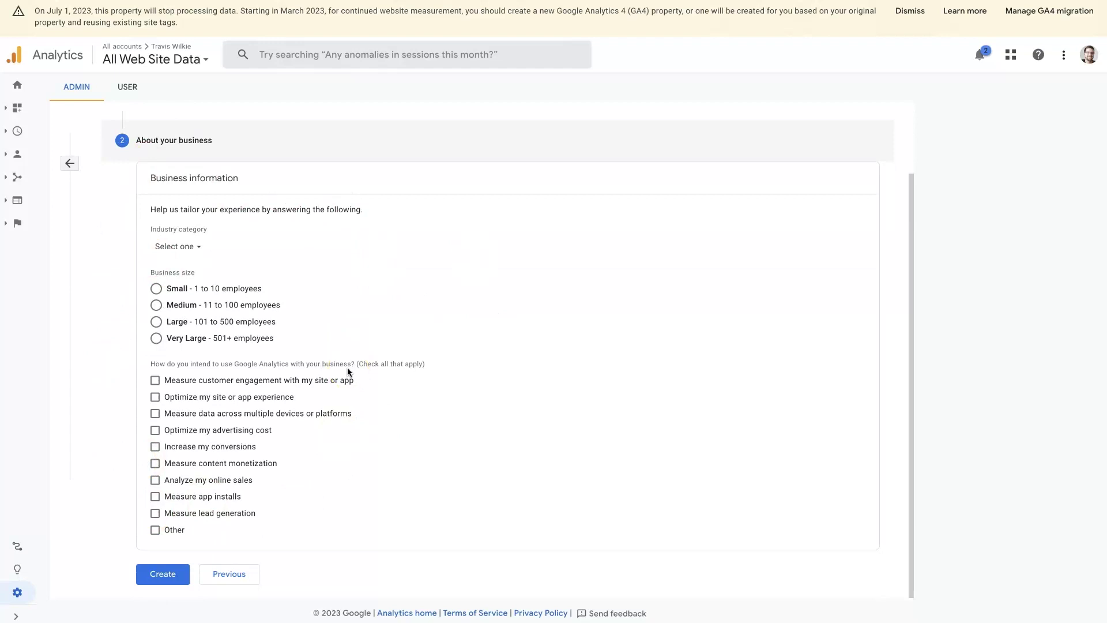
click(162, 574)
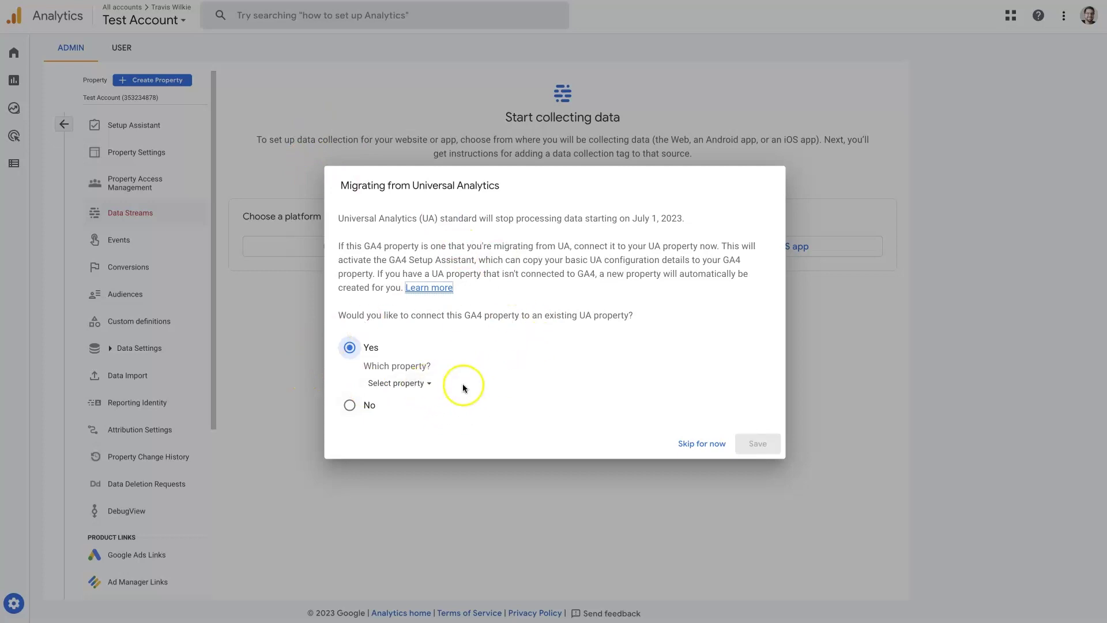
Skip Universal Analytics linking and create a Web stream named 'Website' for mywebsite.com.
click(701, 442)
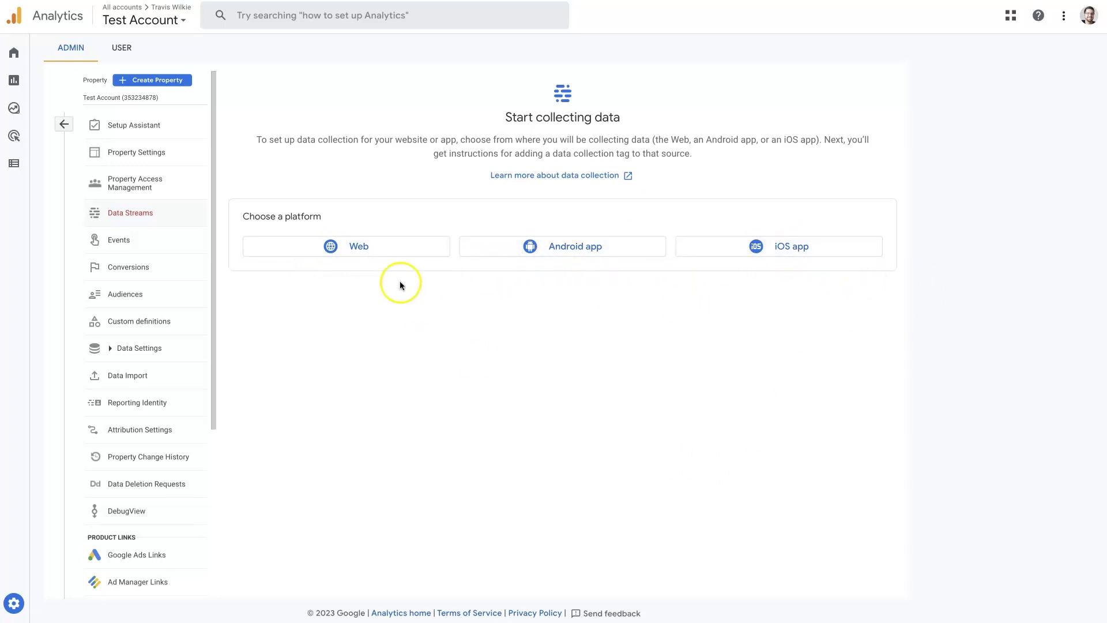
click(362, 254)
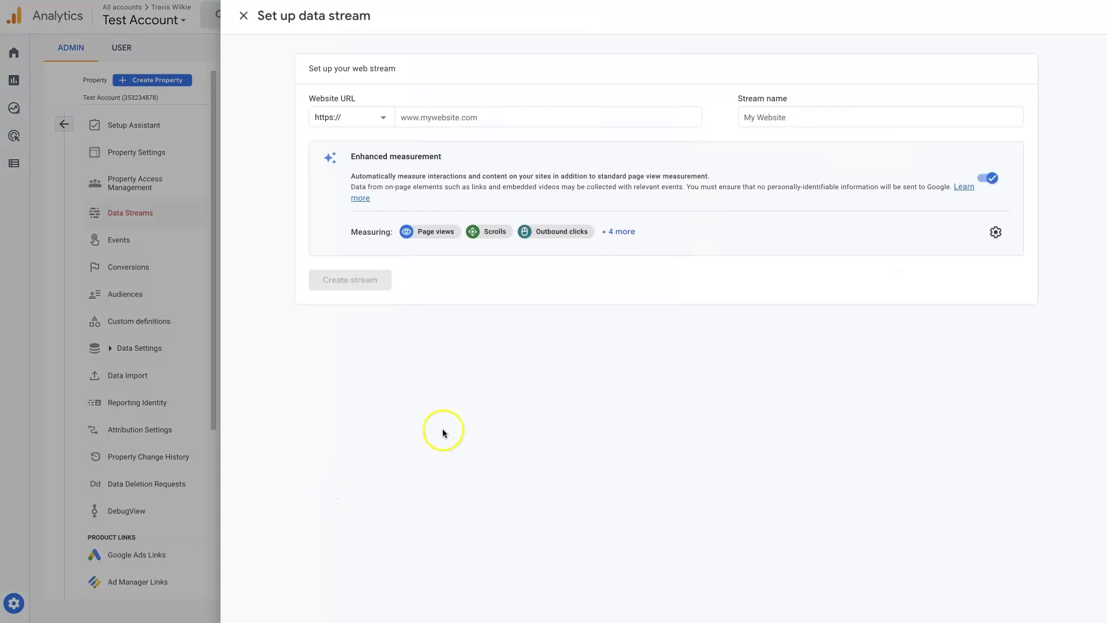
click(455, 118)
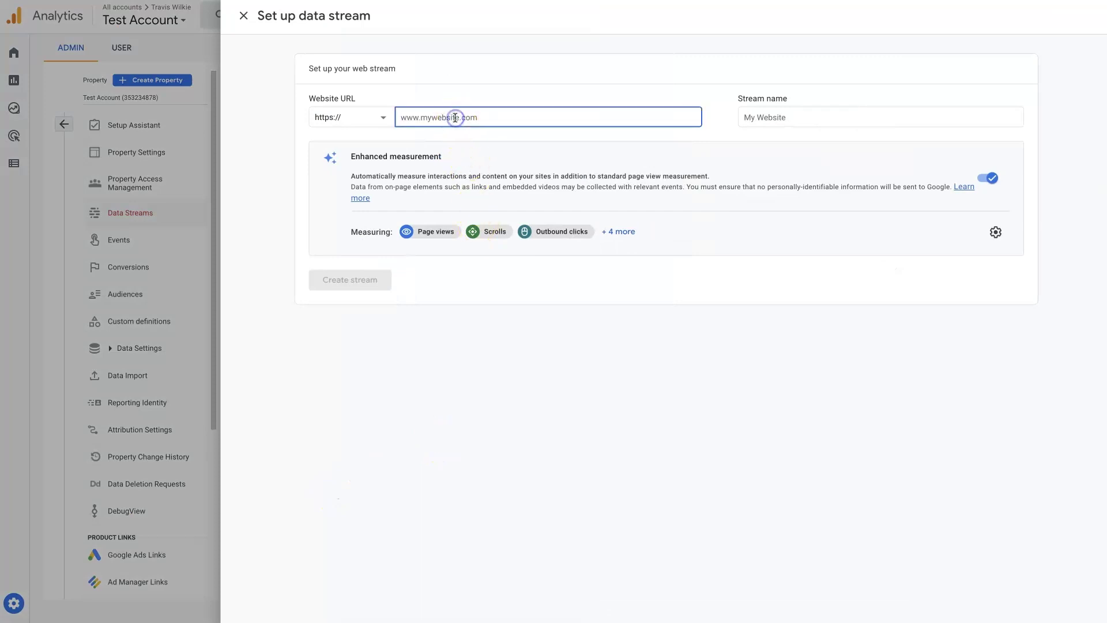
text(mywebi)
text(ite.com)
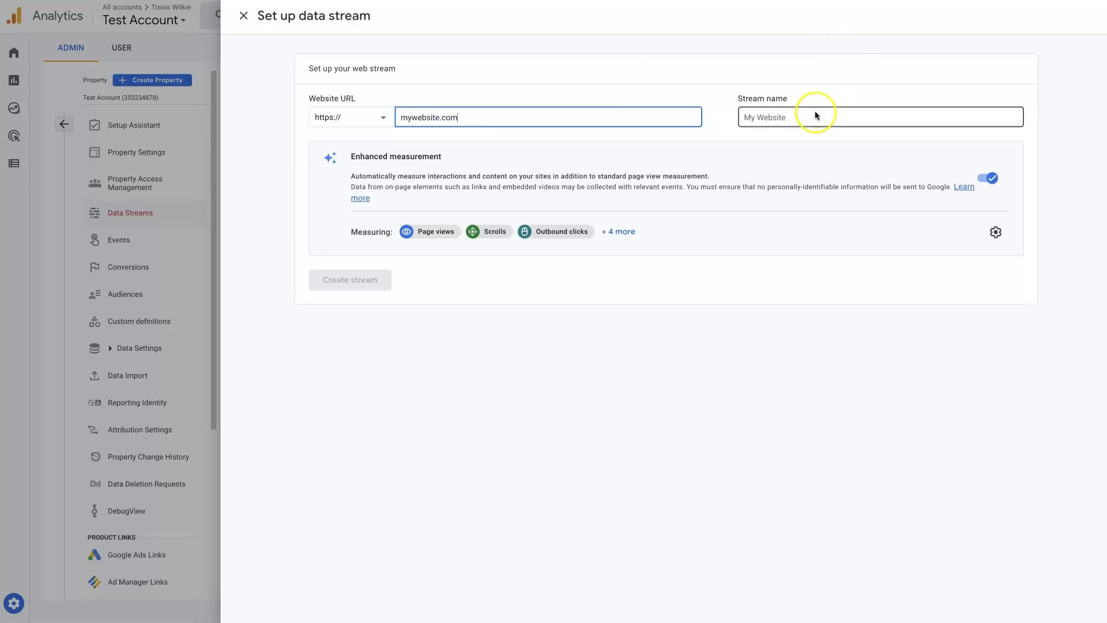
click(766, 117)
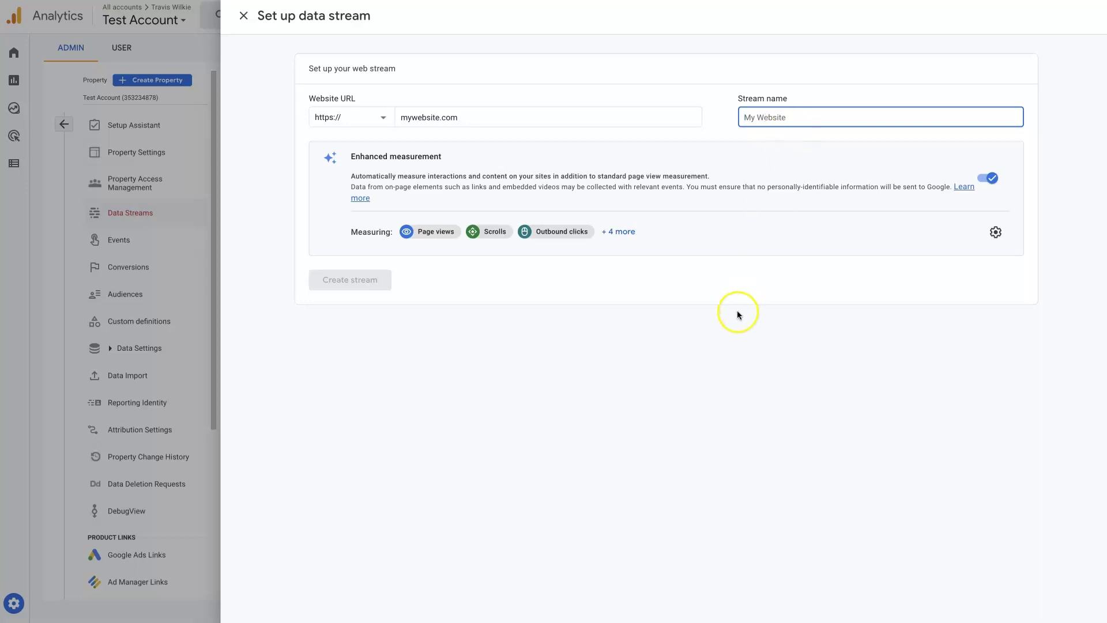
click(701, 394)
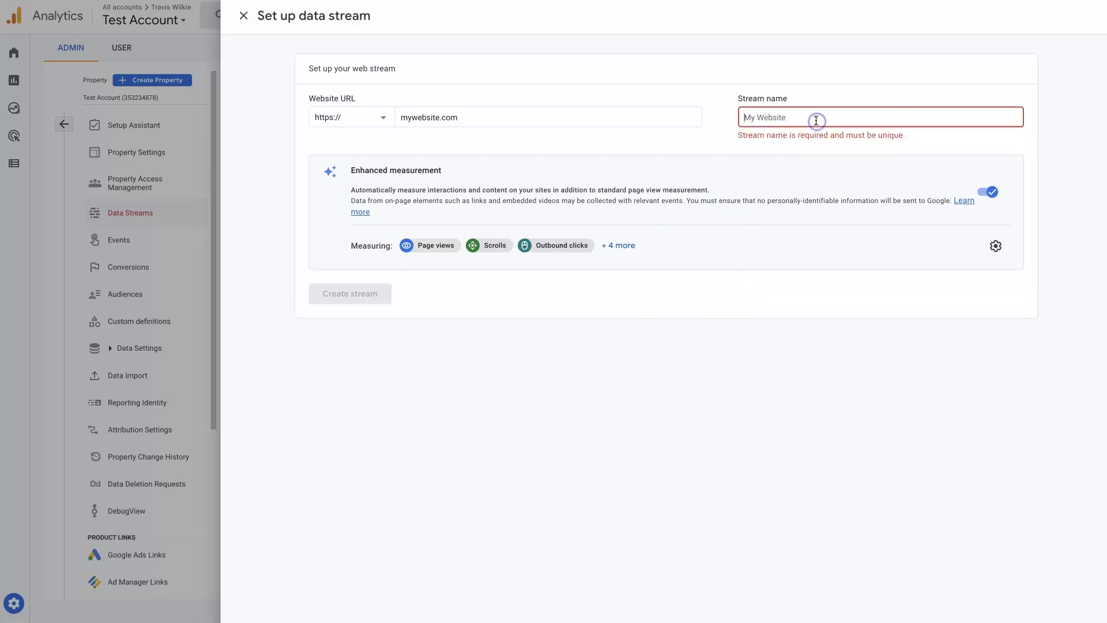
text(My Website)
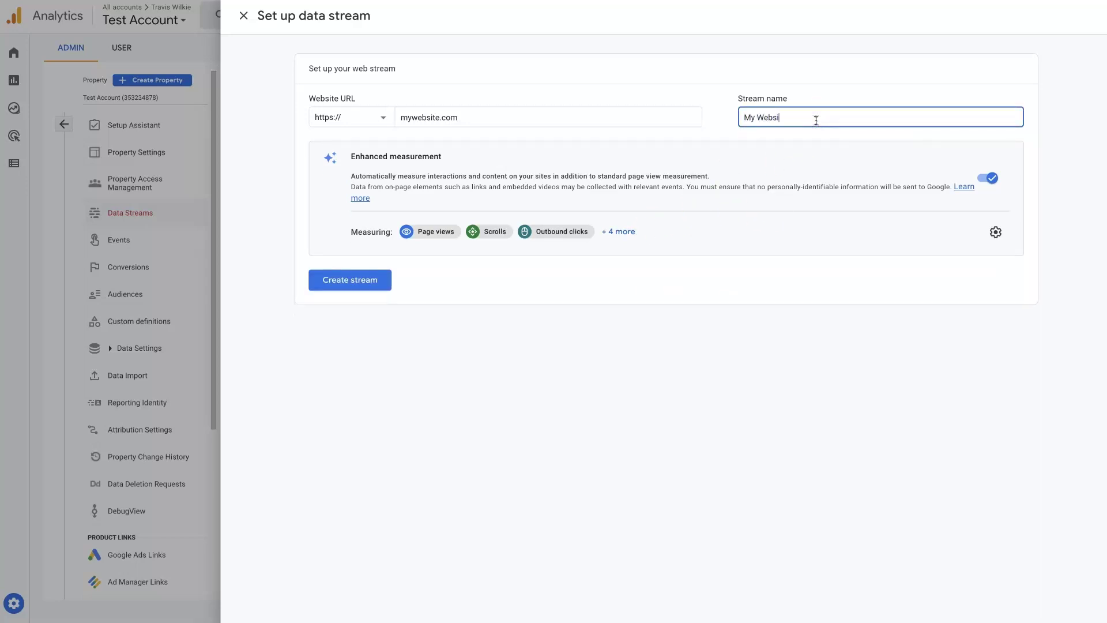
key(BackSpace)
key(BackSpace)
key(BackSpace)
key(BackSpace)
key(BackSpace)
key(BackSpace)
key(BackSpace)
key(BackSpace)
key(BackSpace)
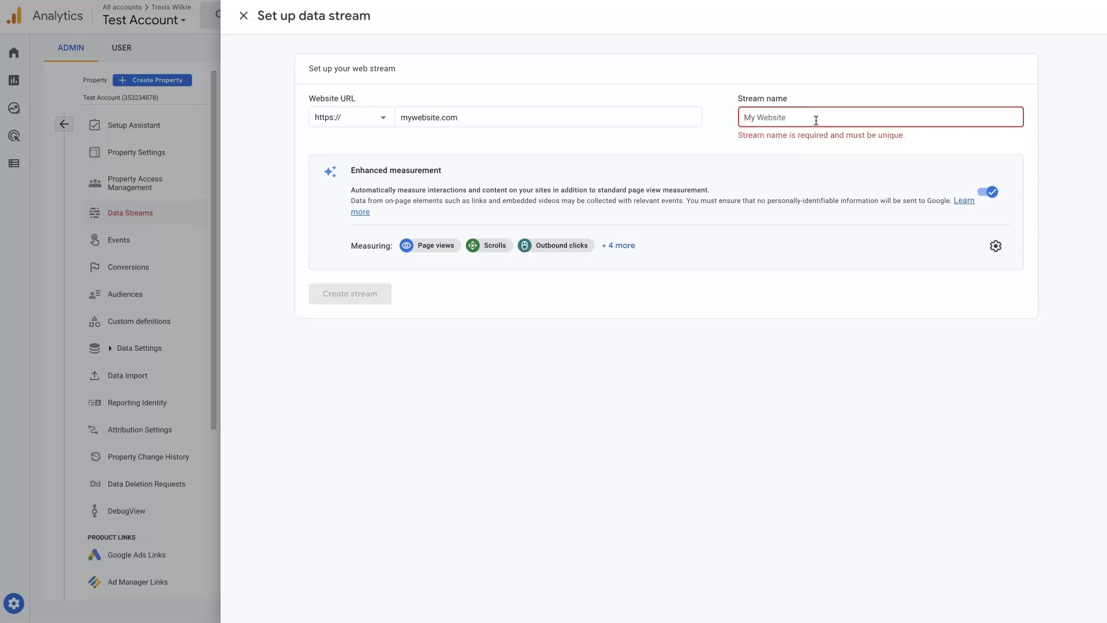
text(Website)
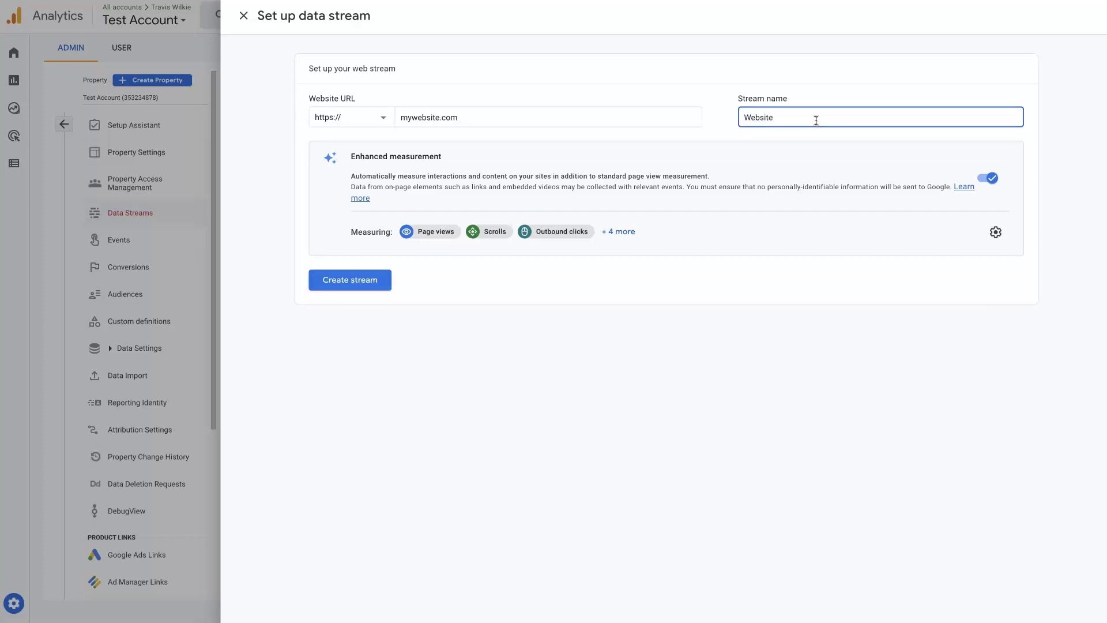
click(346, 281)
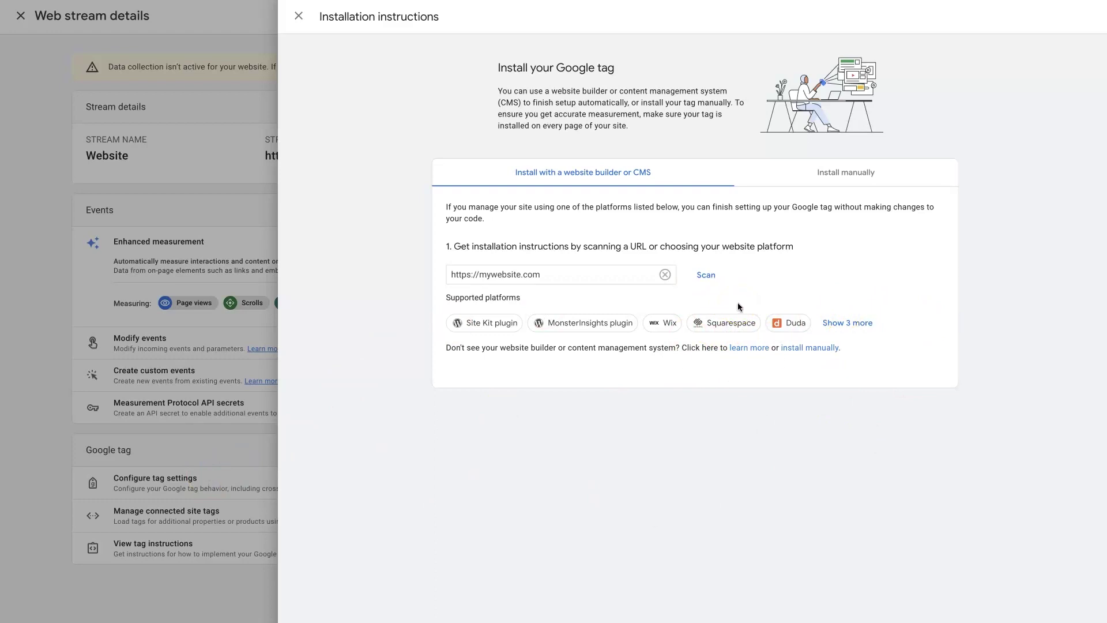
Copy the manual Google tag installation snippet, which goes right after <head>.
click(859, 172)
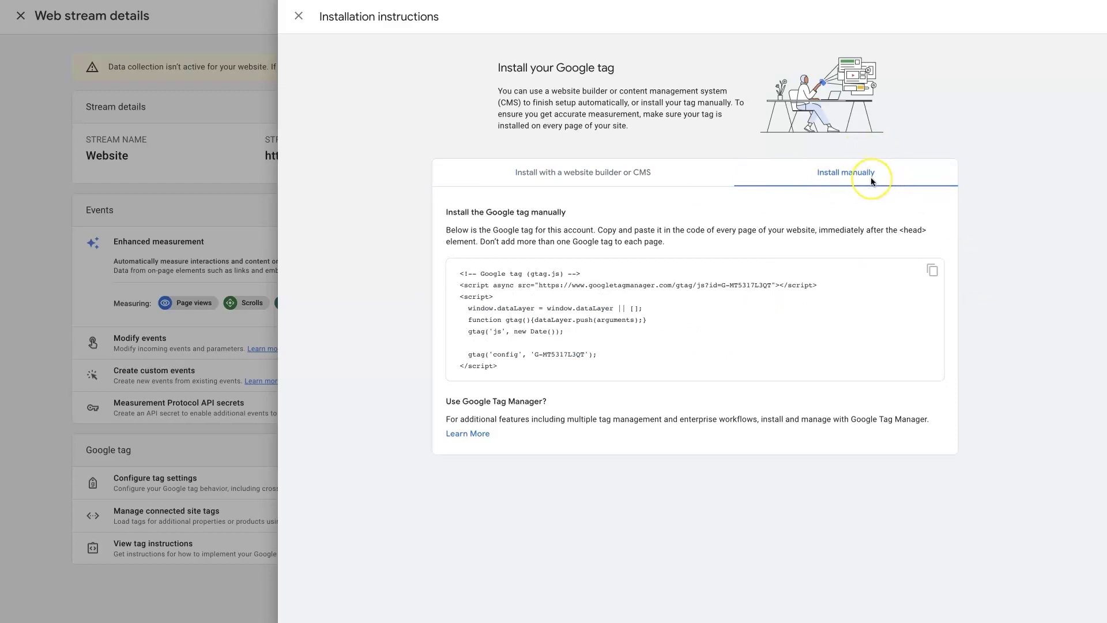
click(930, 276)
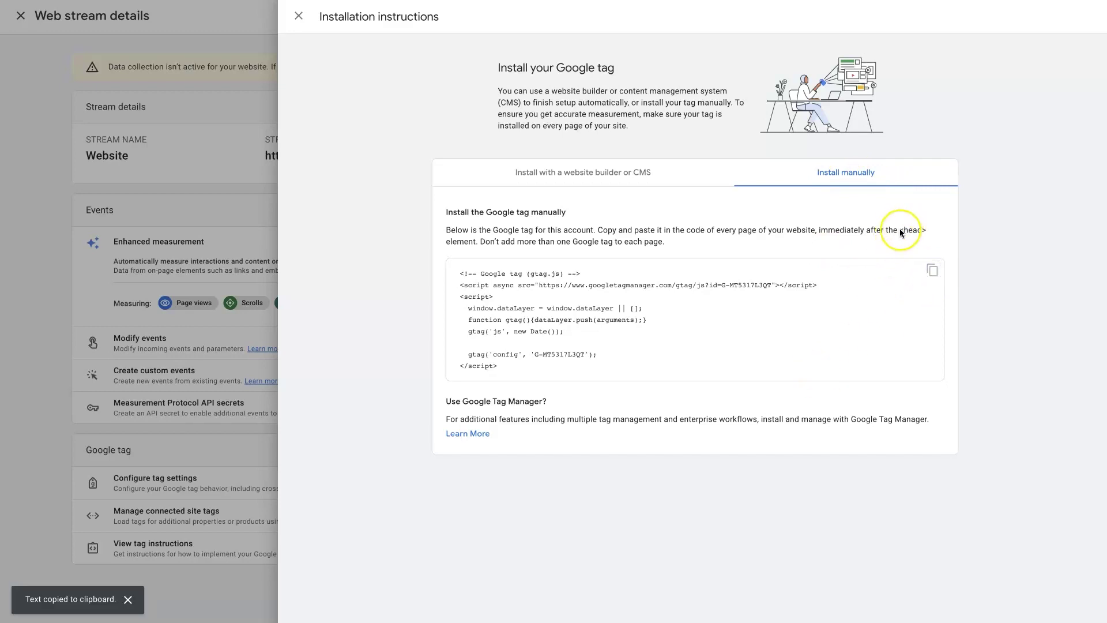
drag(899, 229, 934, 231)
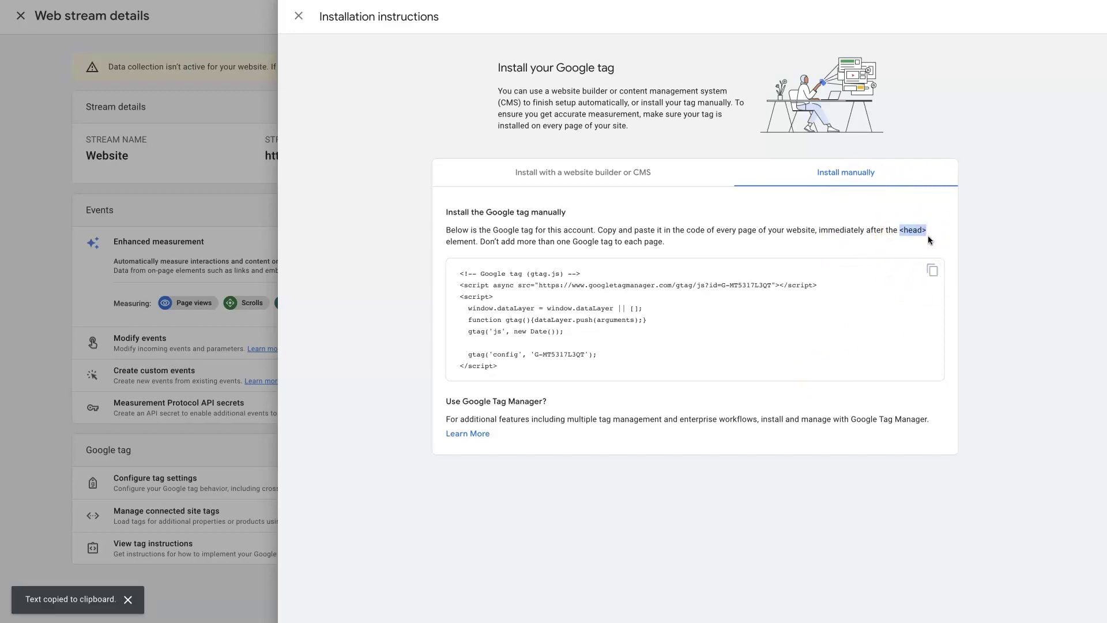